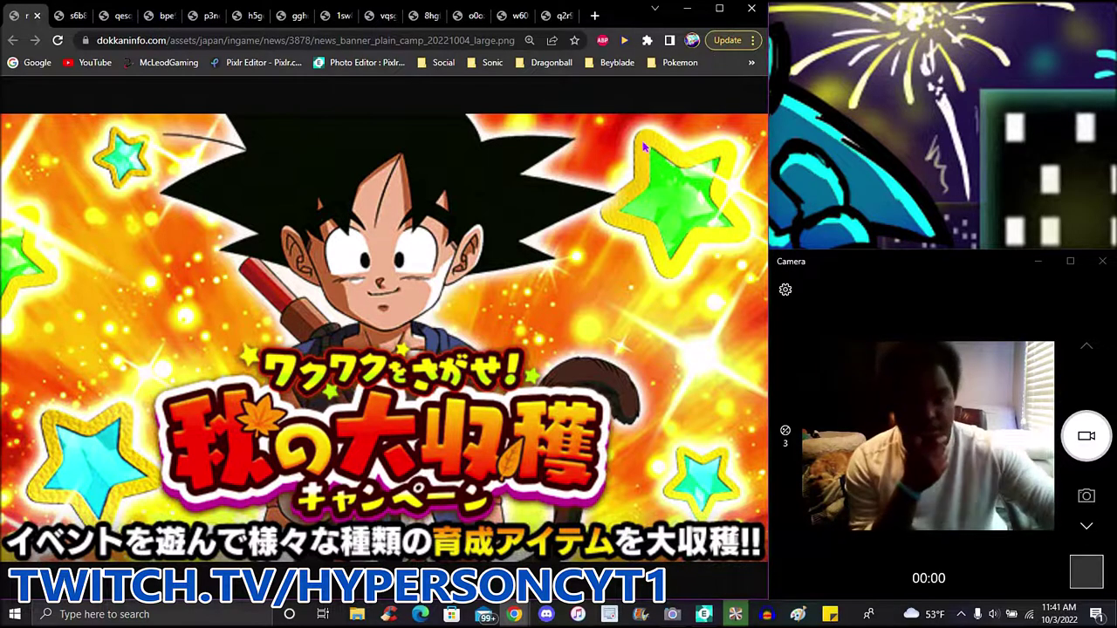
Reset the enlarged autumn campaign banner page's zoom back to 100%.
left_click(752, 41)
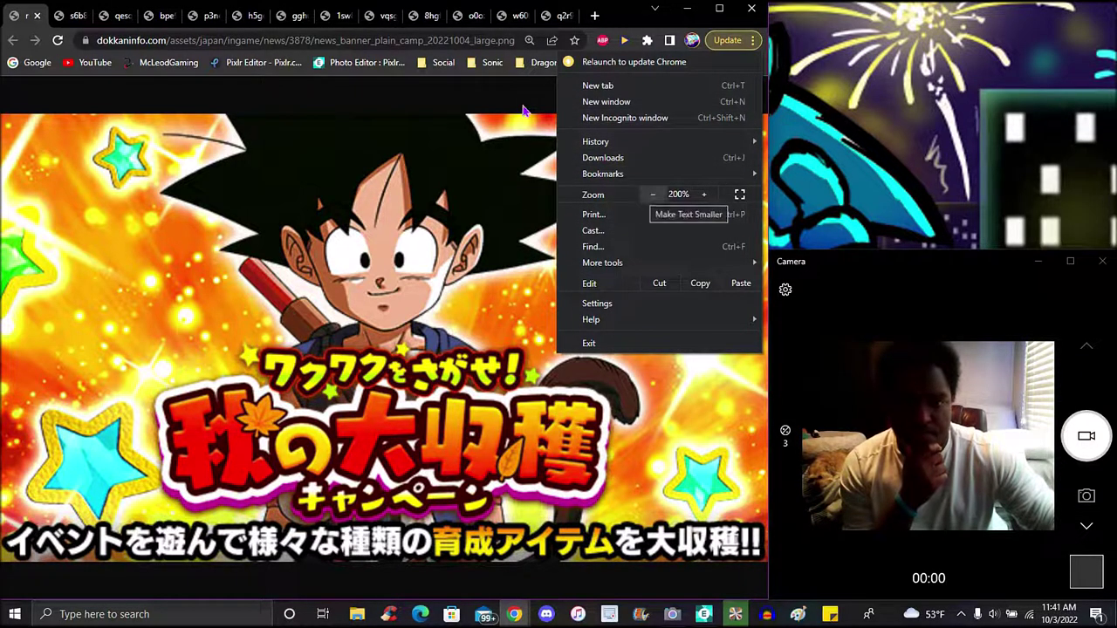
left_click(529, 40)
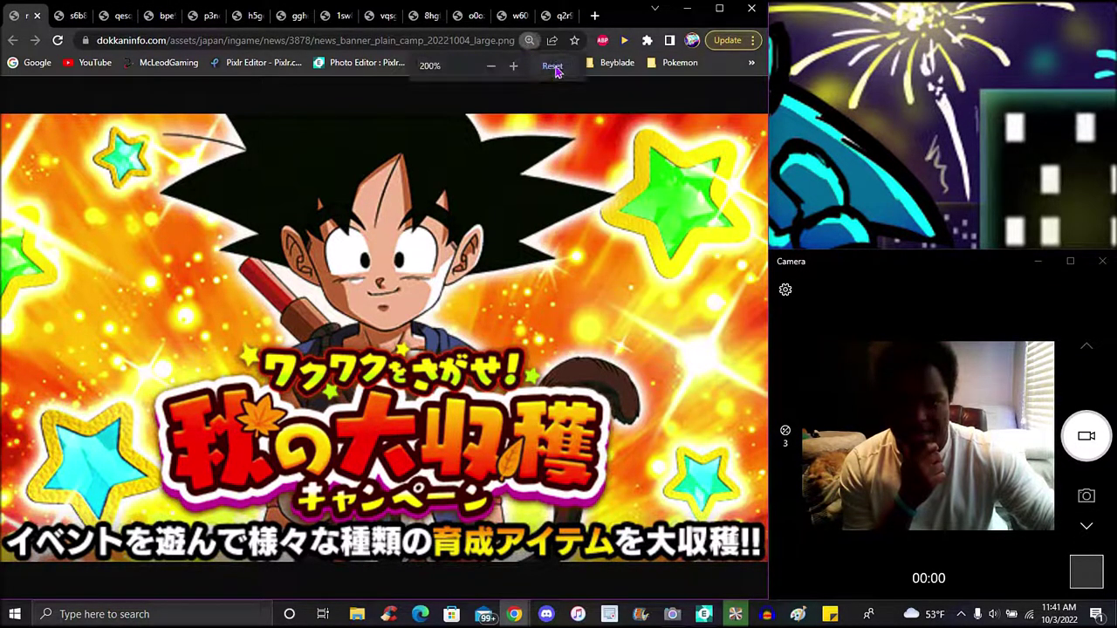
left_click(554, 67)
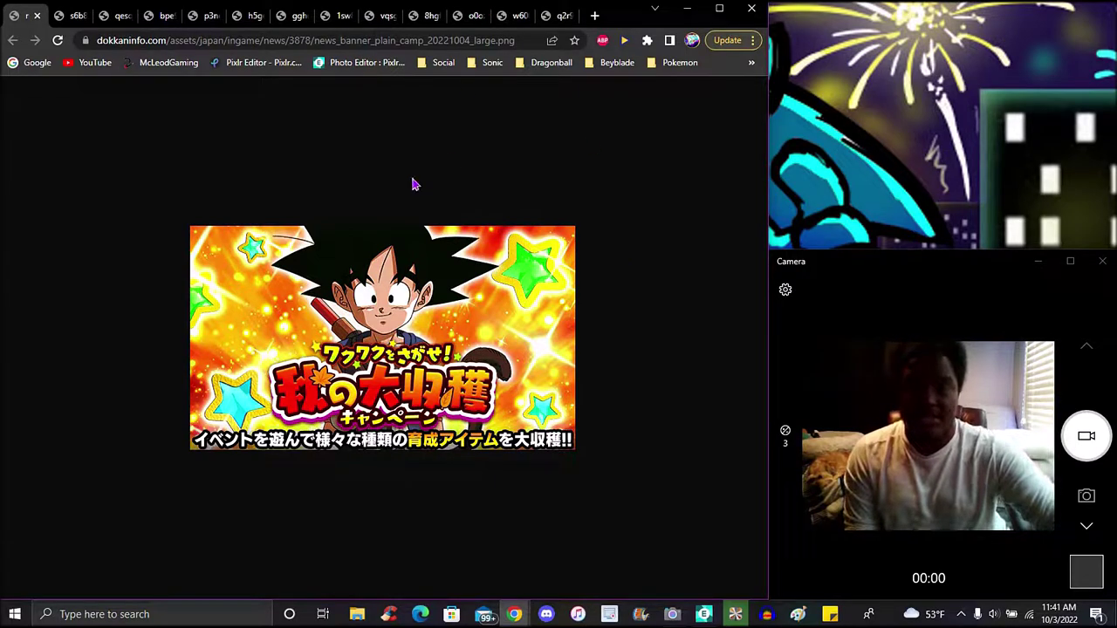
Switch between the campaign banner and login bonus notice tabs, ending on the login bonus notice.
left_click(61, 18)
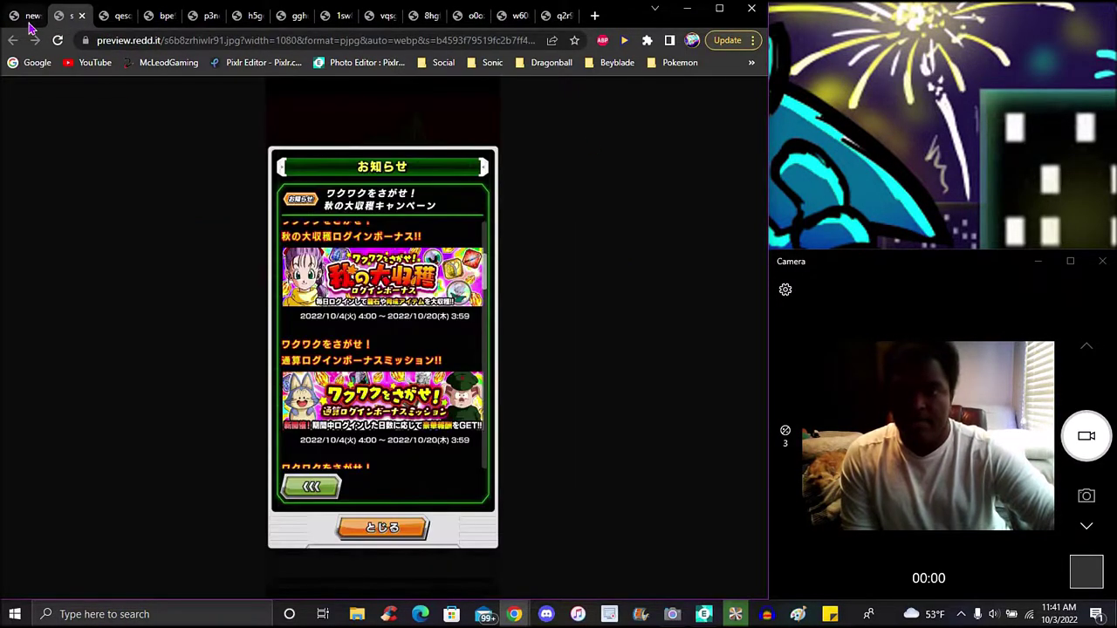
left_click(30, 19)
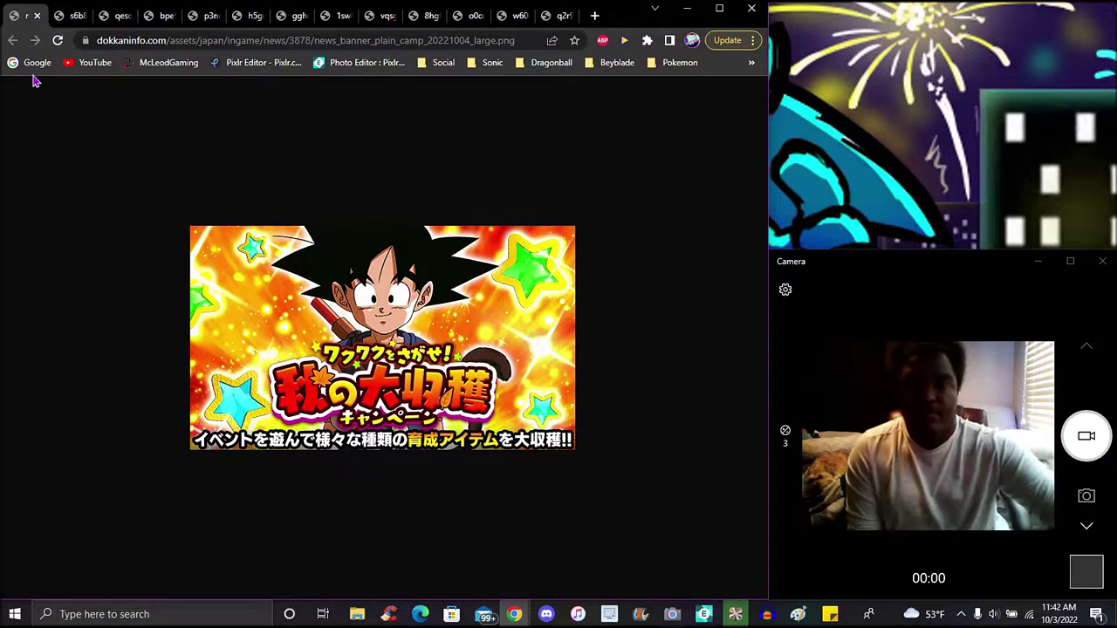
left_click(70, 16)
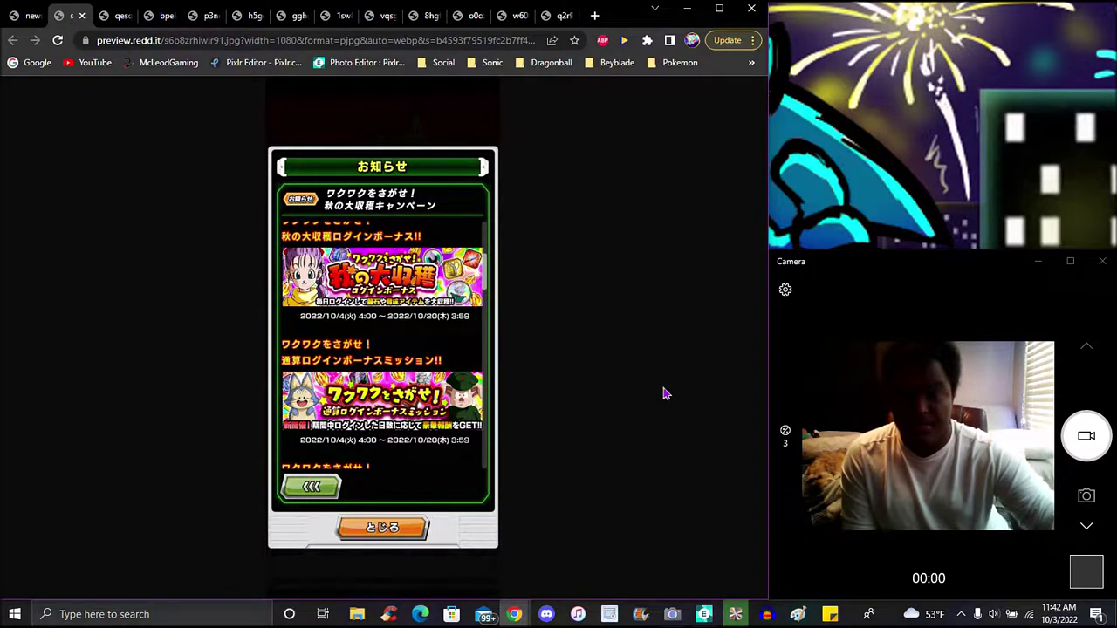
left_click(30, 17)
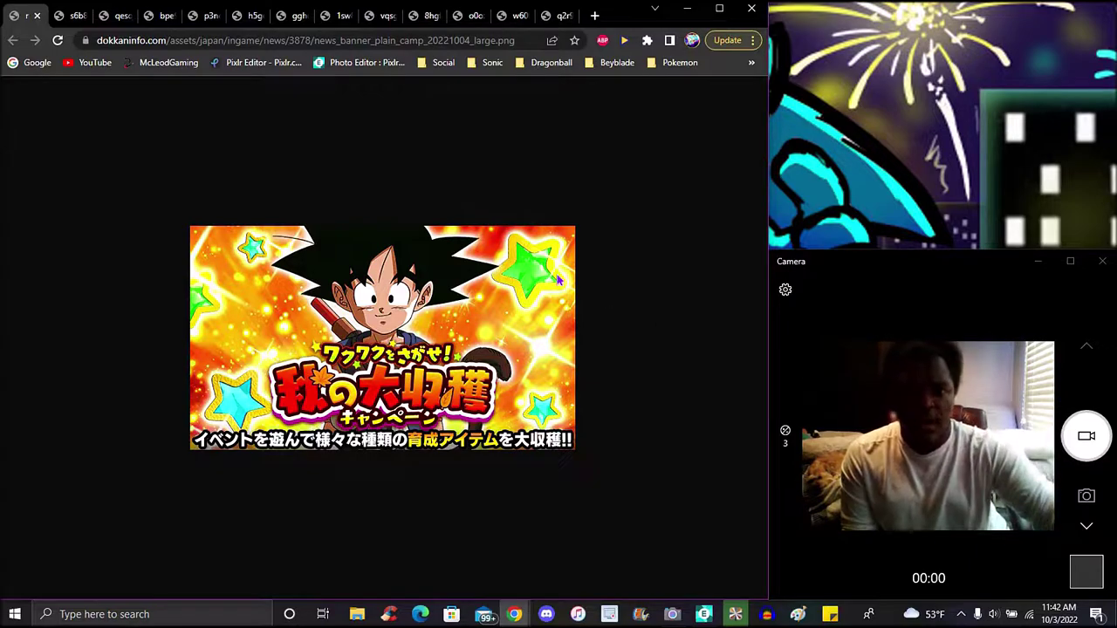
left_click(70, 17)
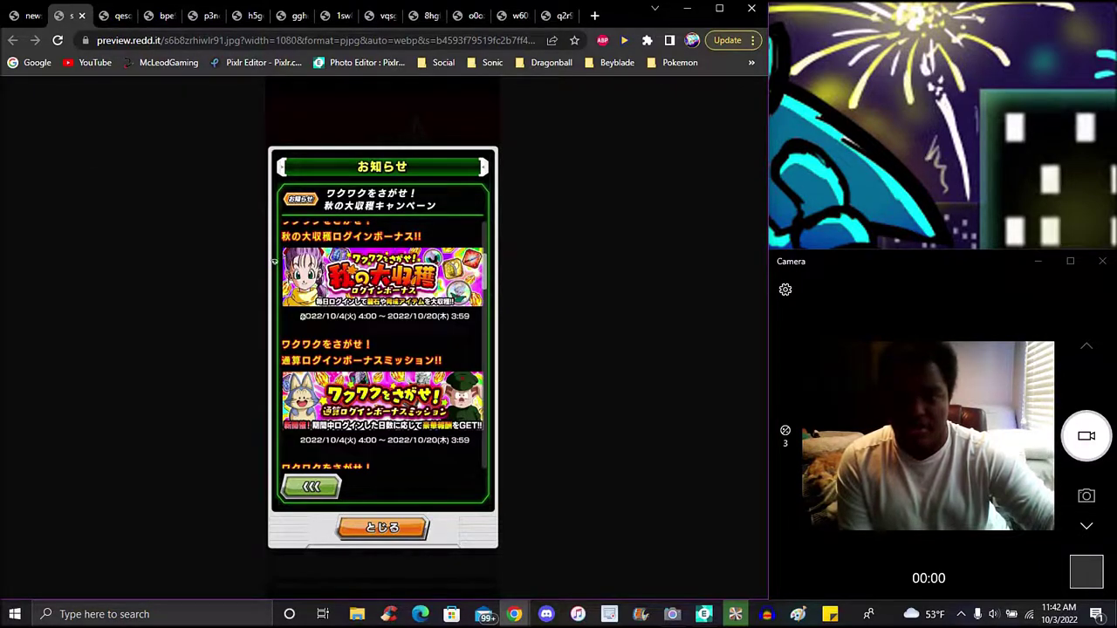
Go from the campaign banner tab to the third tab's autumn harvest mission and Waku Waku Camp notice.
left_click(21, 16)
left_click(112, 15)
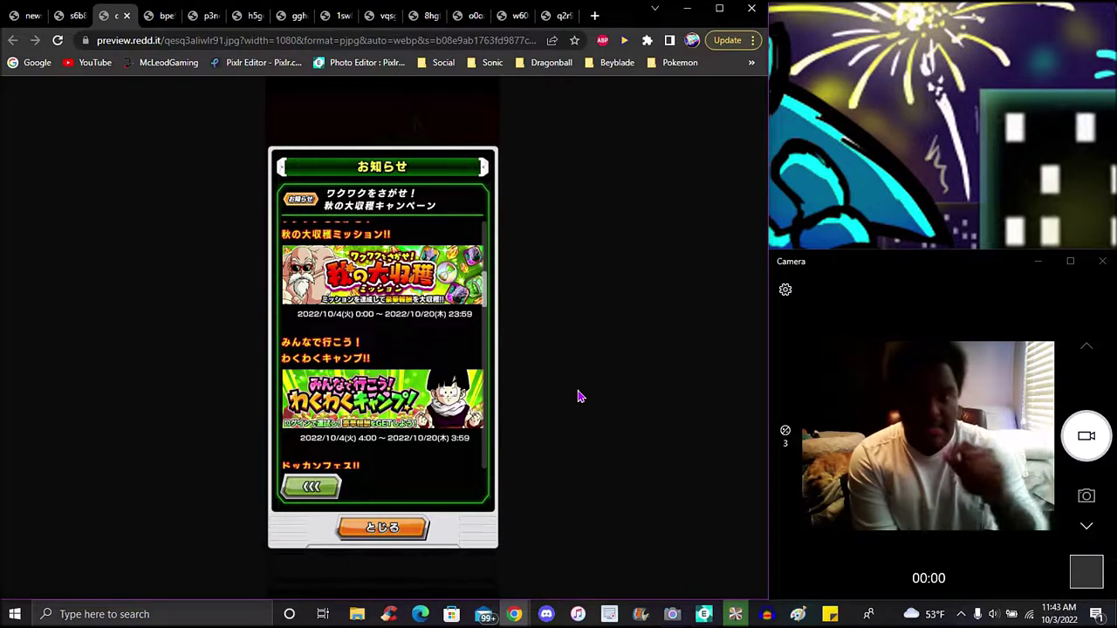
Switch to the fourth tab's Dokkan Fest and Extreme Z-Battle notice.
left_click(153, 22)
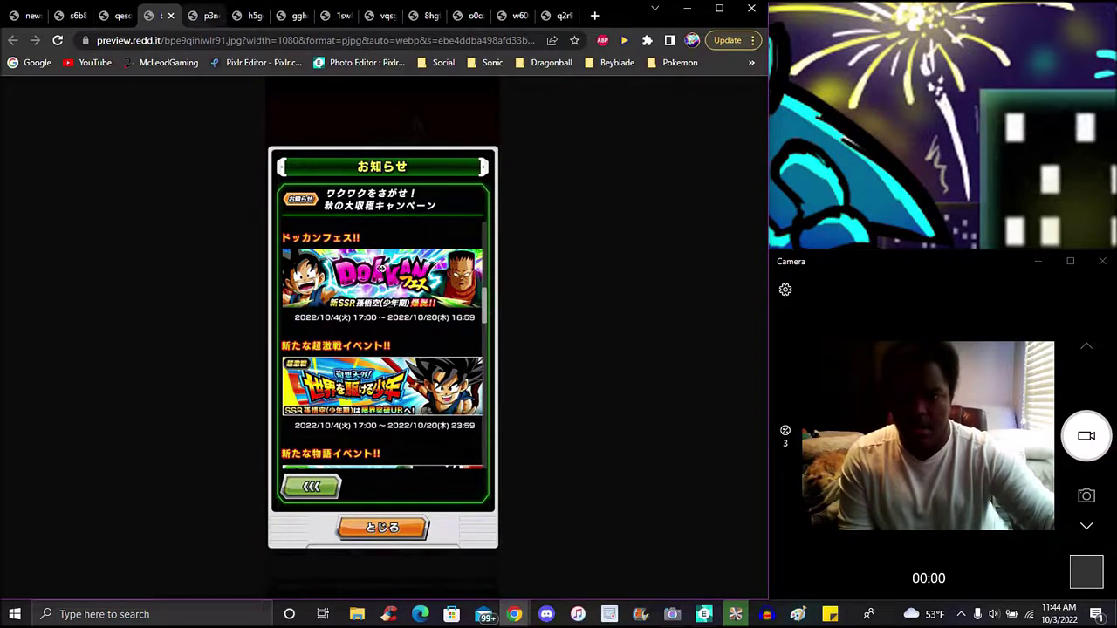
Advance with Ctrl+Tab to the Virtual Dokkan Ver. 2.0 and dragon stone sale notice.
key("ctrl+Tab")
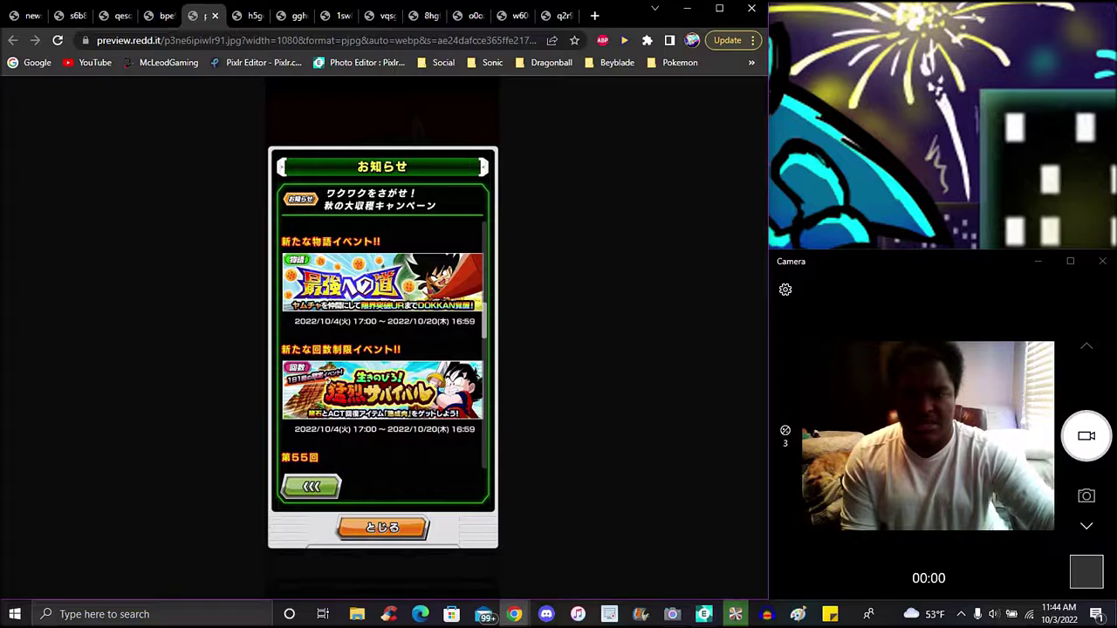
left_click(244, 16)
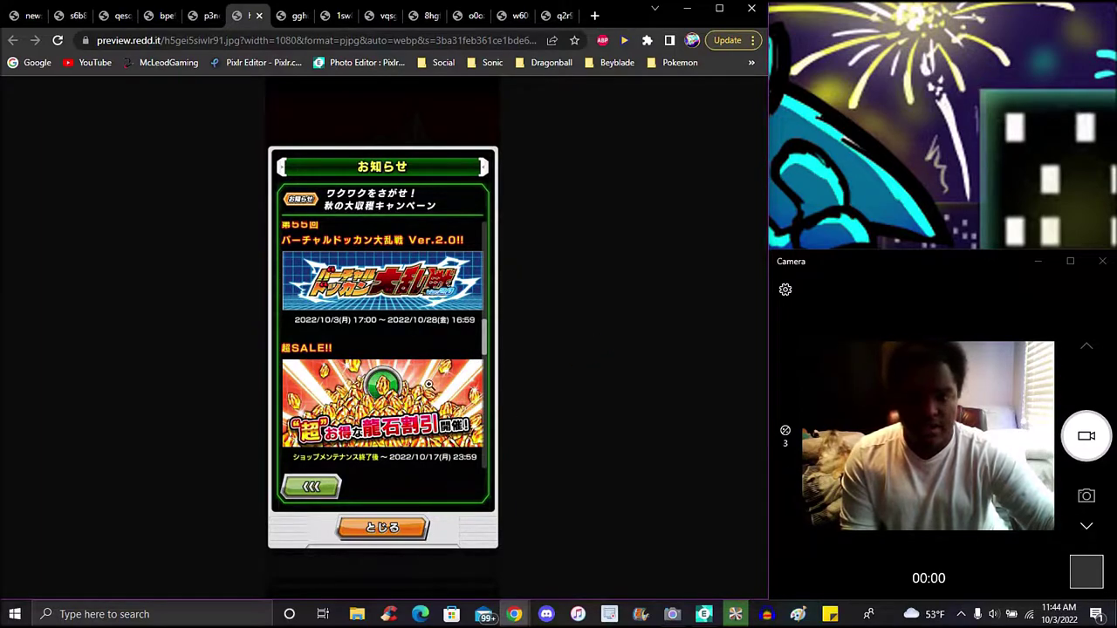
Switch to the 1sw tab showing the four Dragon Ball GT story event banners.
left_click(287, 16)
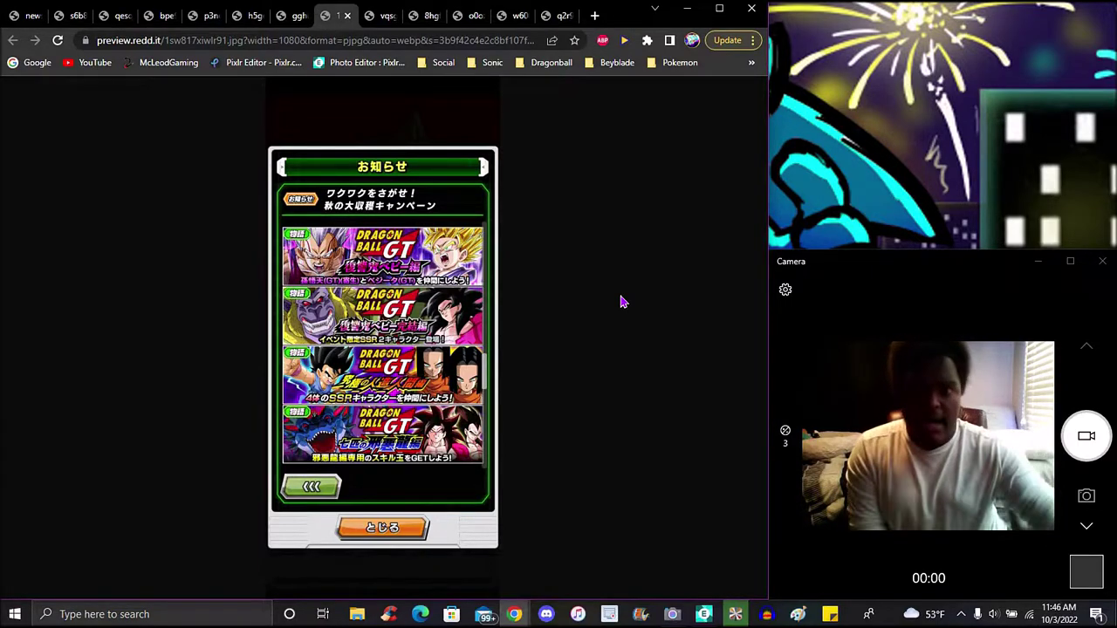
left_click(380, 16)
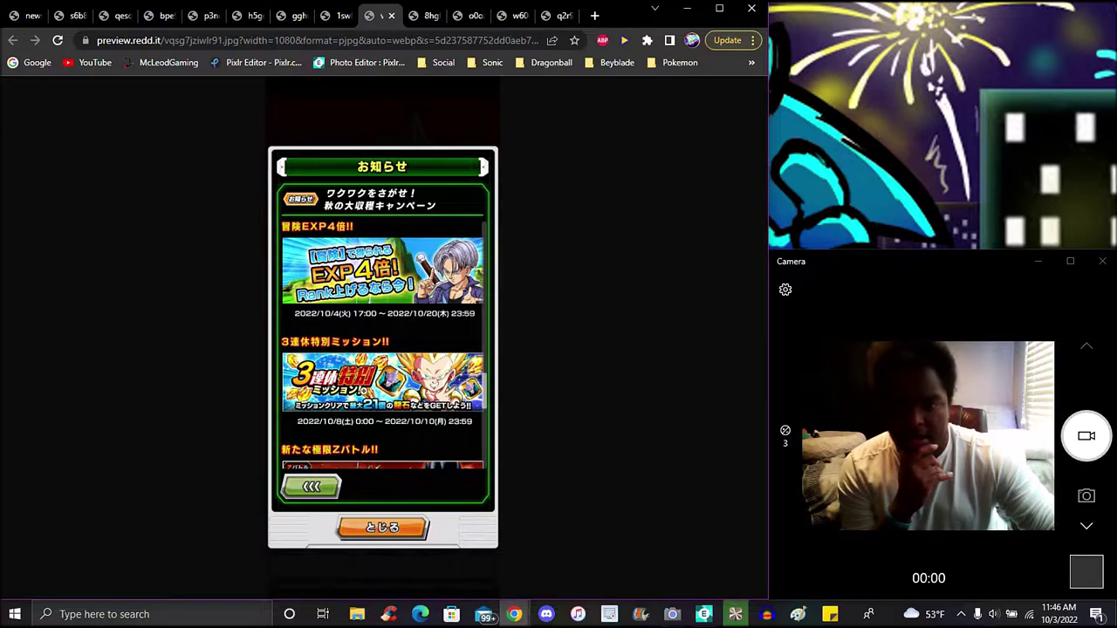
left_click(425, 16)
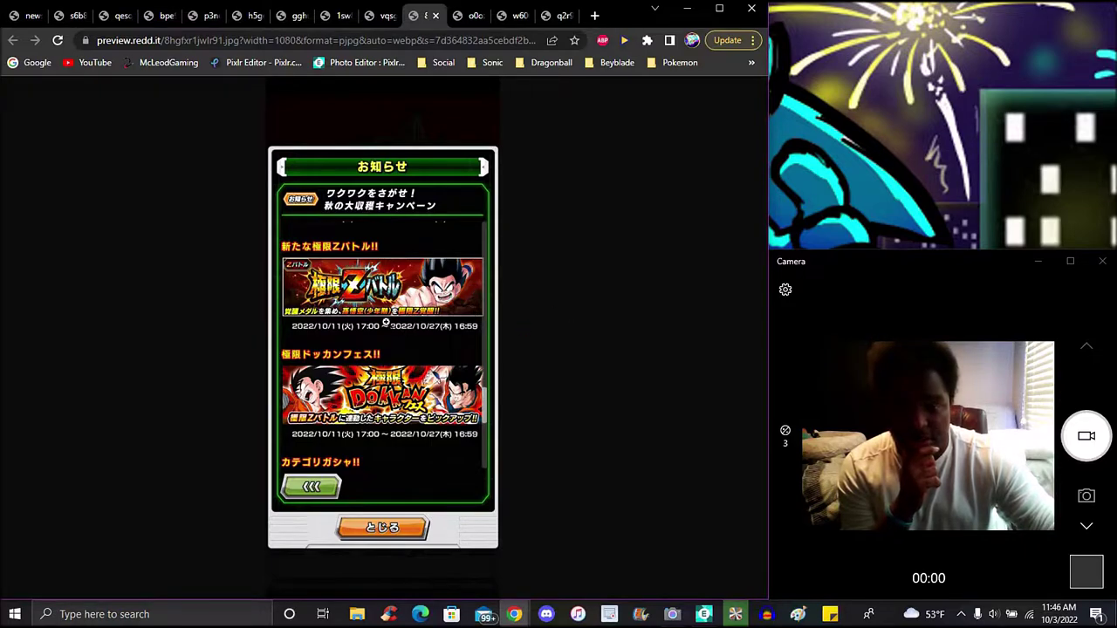
left_click(467, 19)
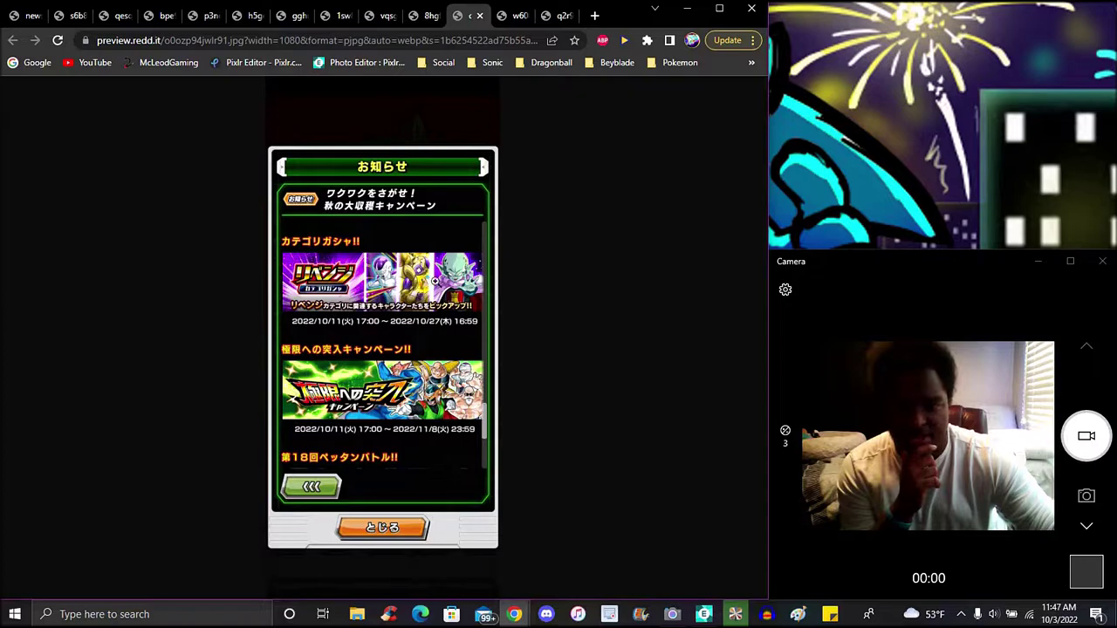
left_click(417, 17)
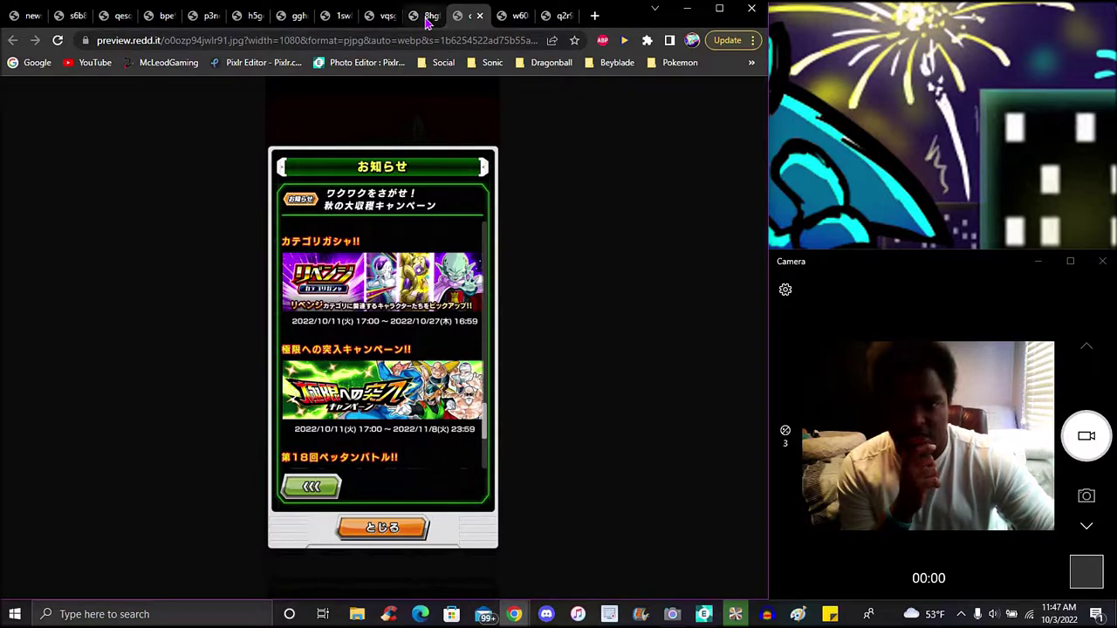
left_click(475, 17)
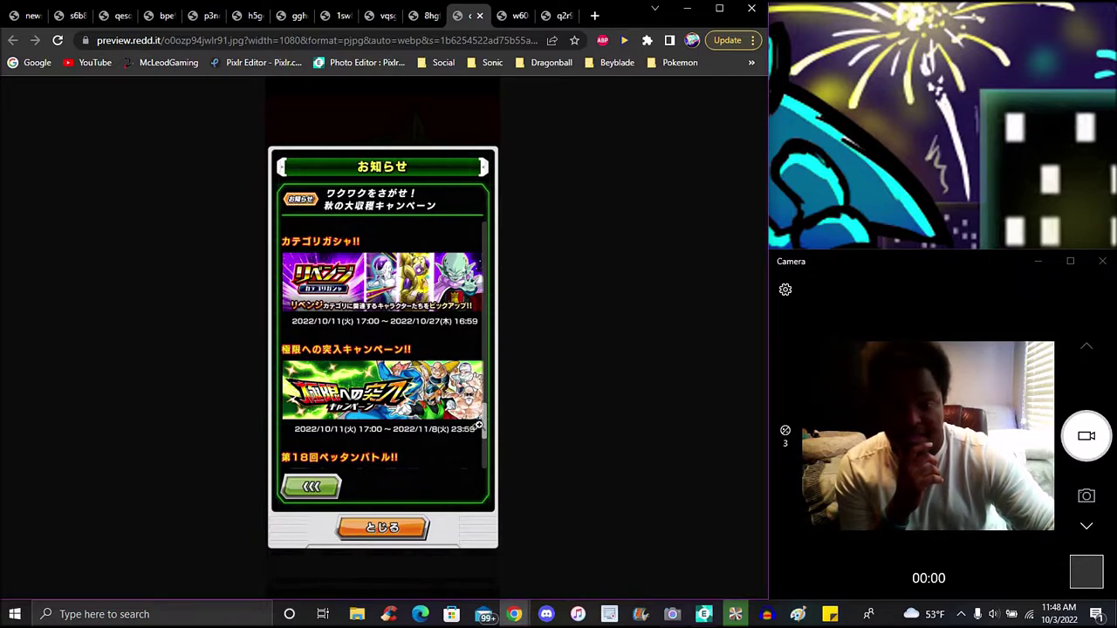
Browse the later notice tabs: category gacha, Pettan Battle and the closing-remarks notice.
left_click(513, 18)
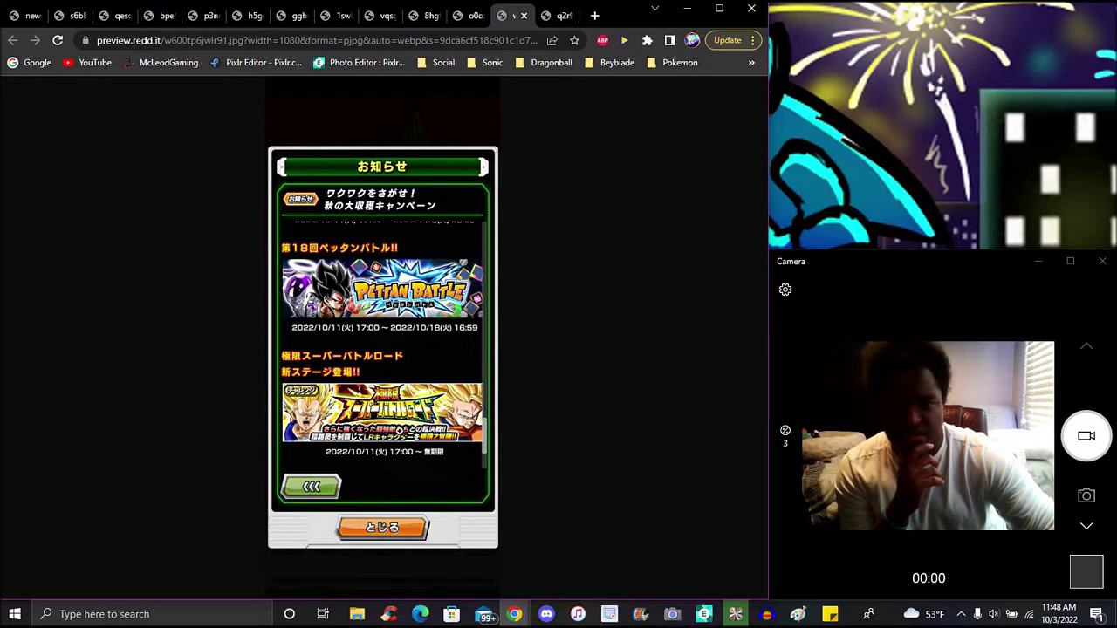
left_click(548, 21)
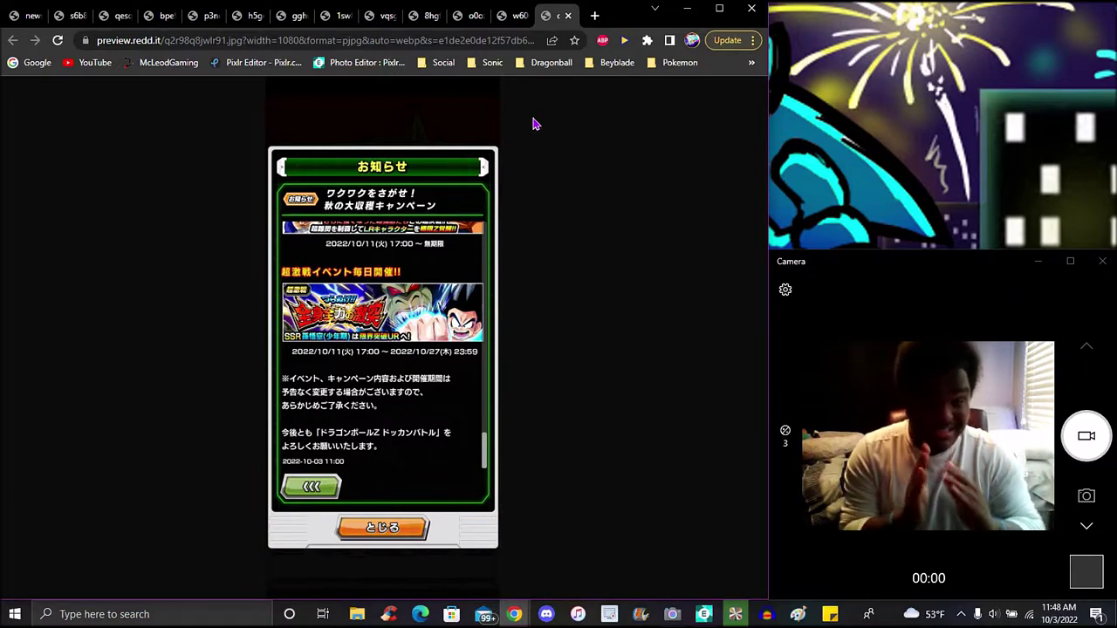
left_click(510, 16)
left_click(464, 18)
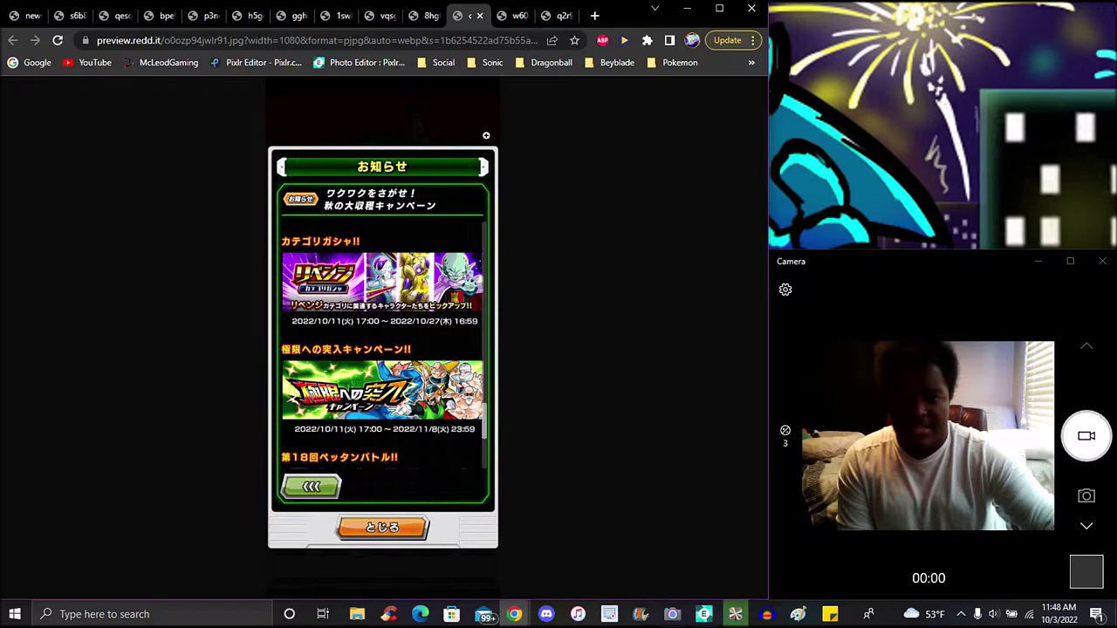
left_click(514, 17)
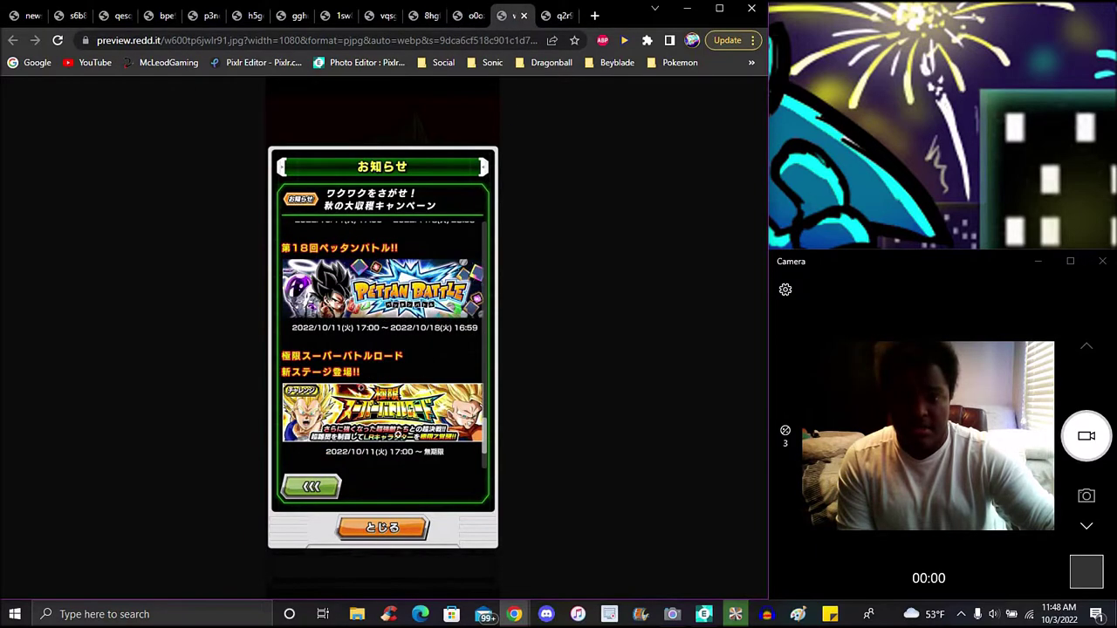
left_click(552, 18)
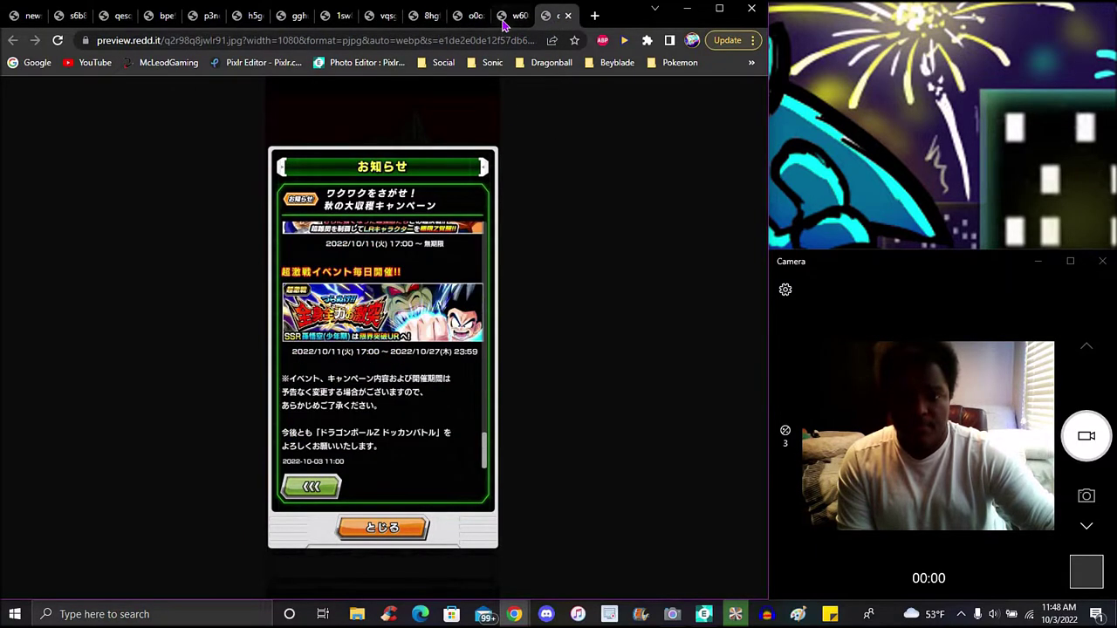
Step back past the category gacha and Extreme Z-Battle notices to the 4x EXP notice.
left_click(503, 24)
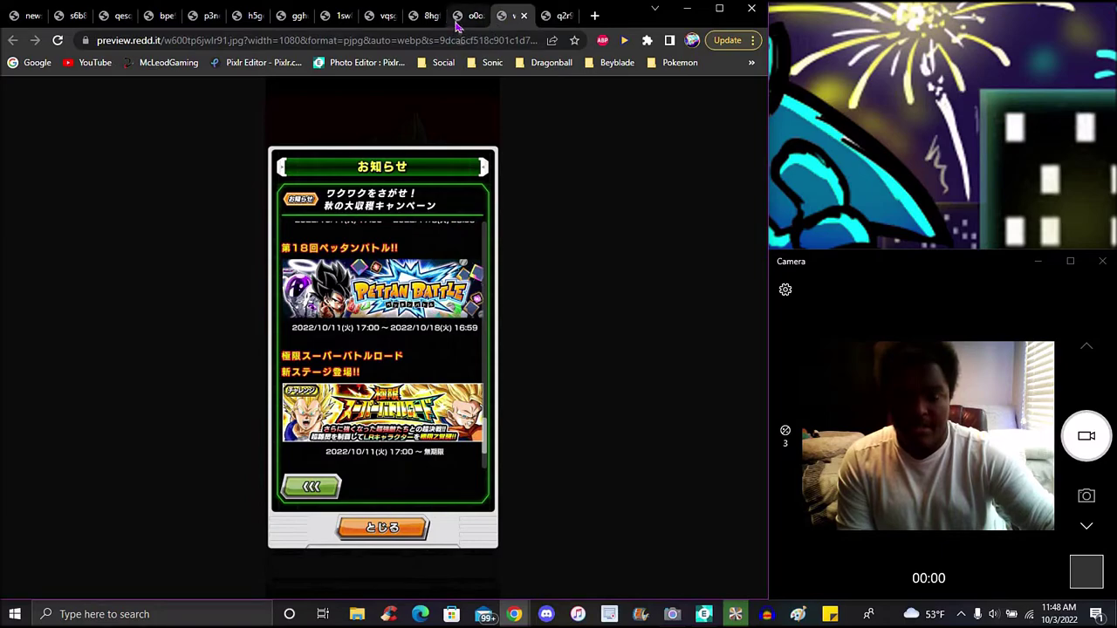
left_click(458, 19)
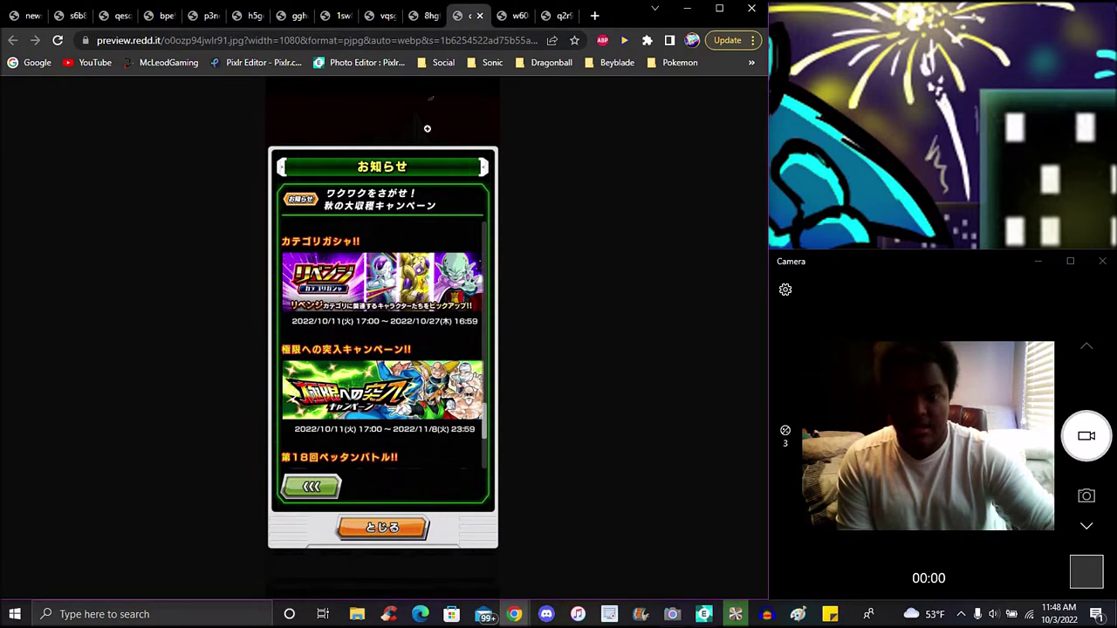
left_click(424, 21)
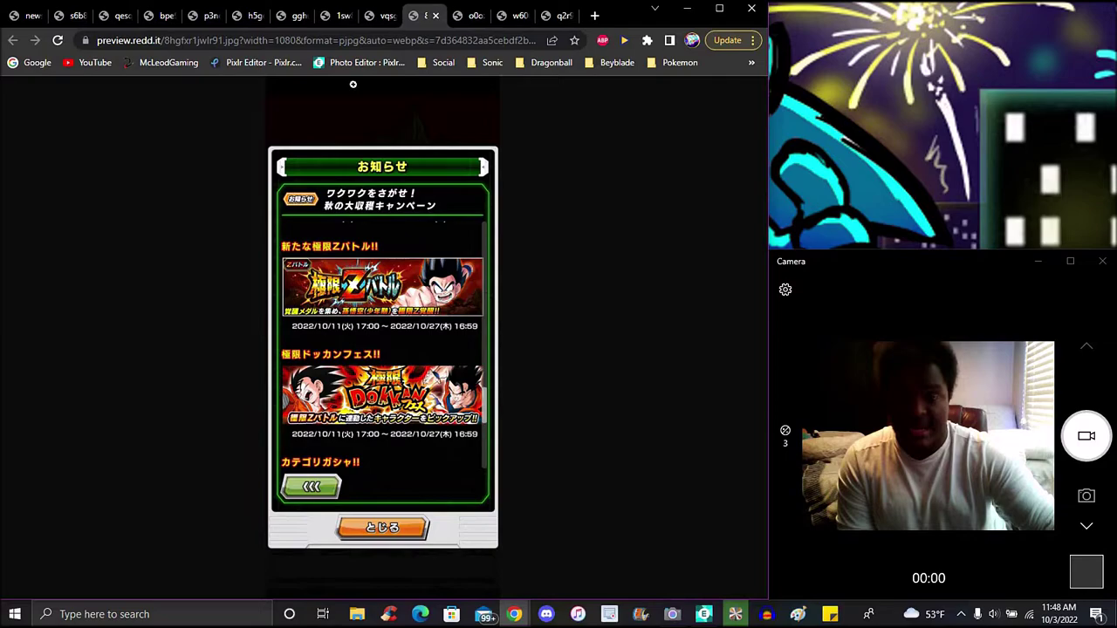
left_click(462, 18)
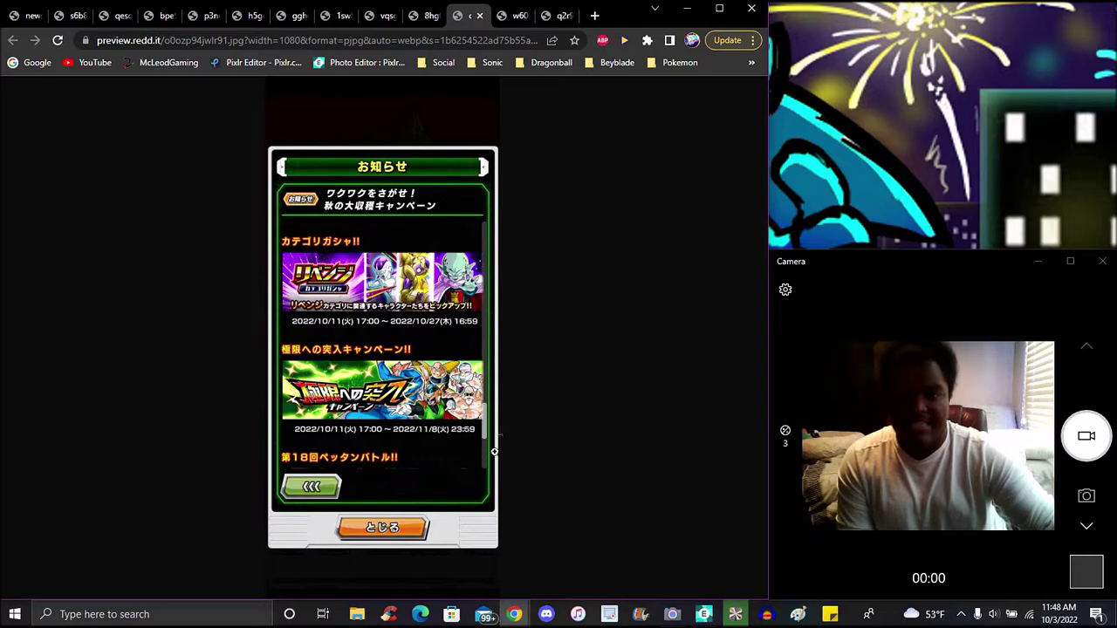
left_click(422, 19)
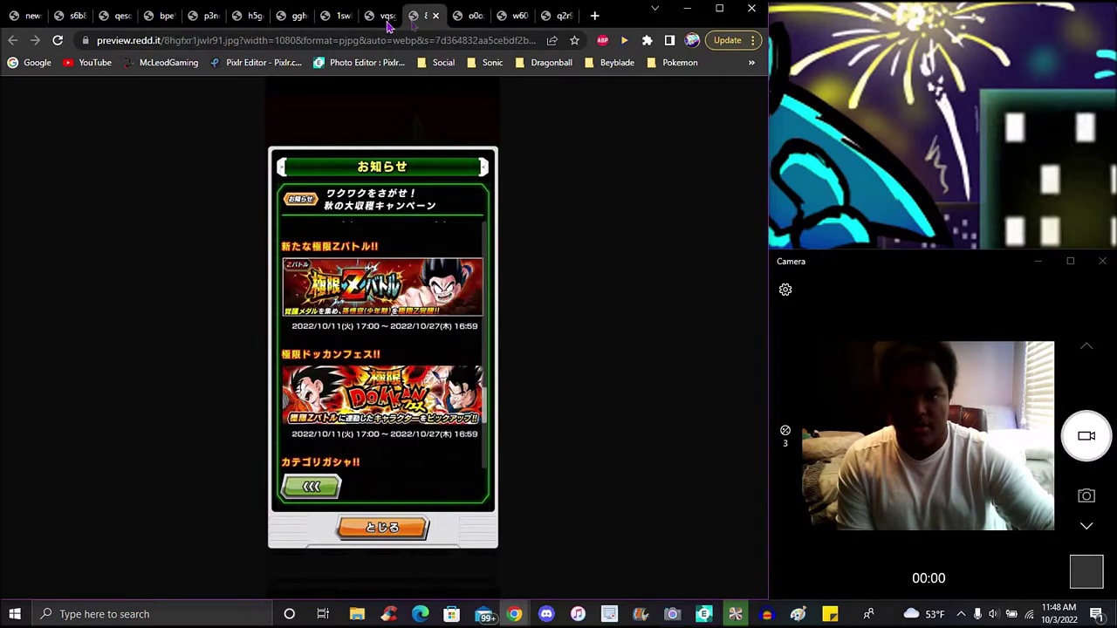
left_click(379, 17)
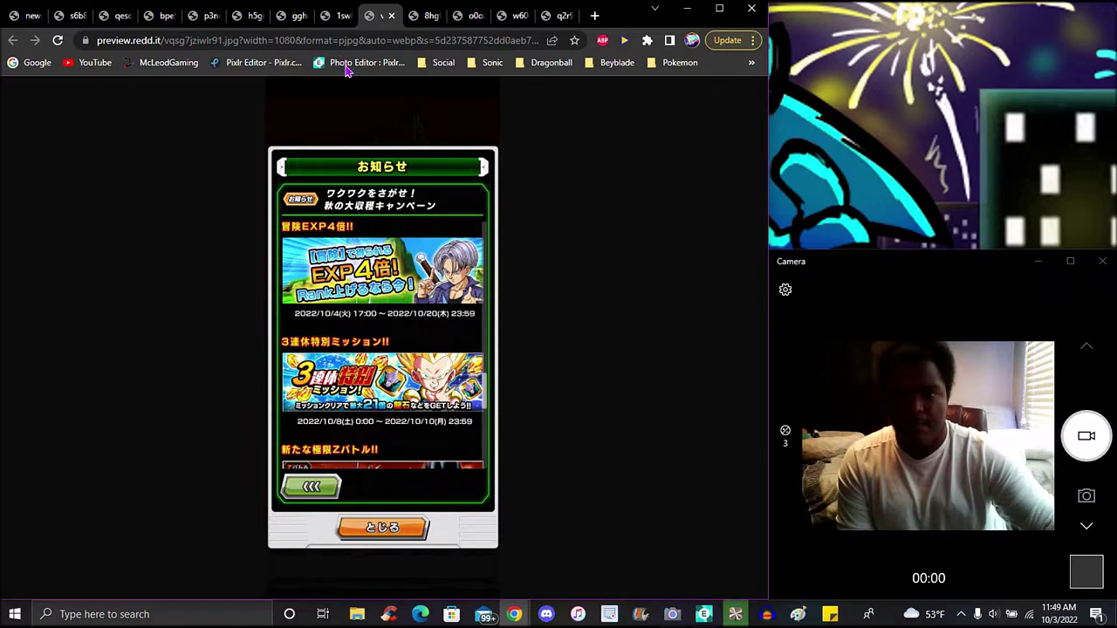
left_click(332, 16)
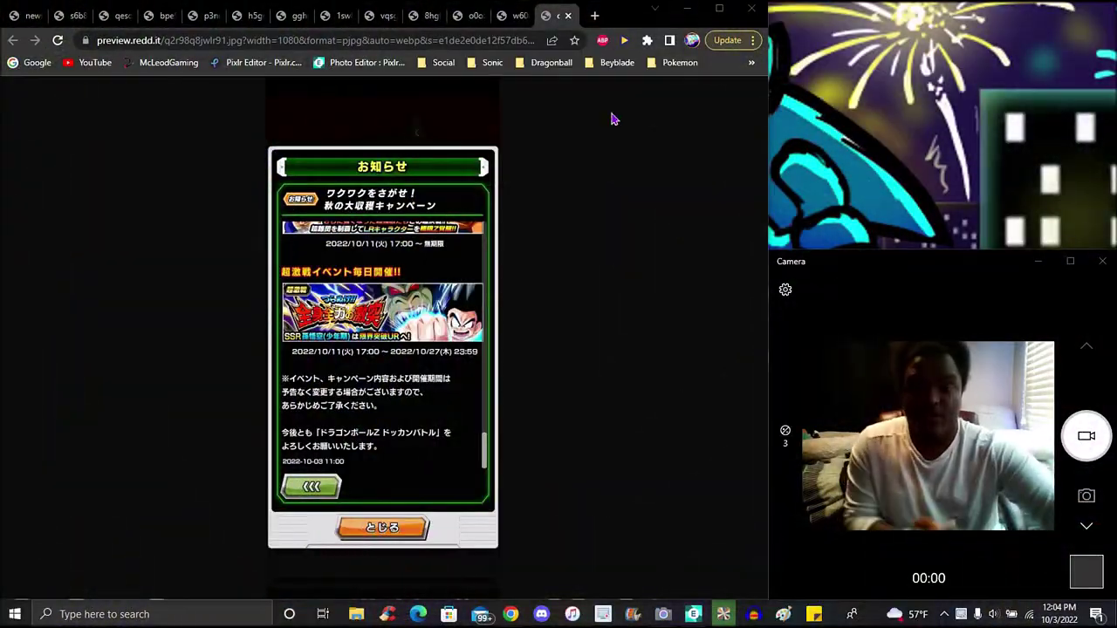
left_click(514, 15)
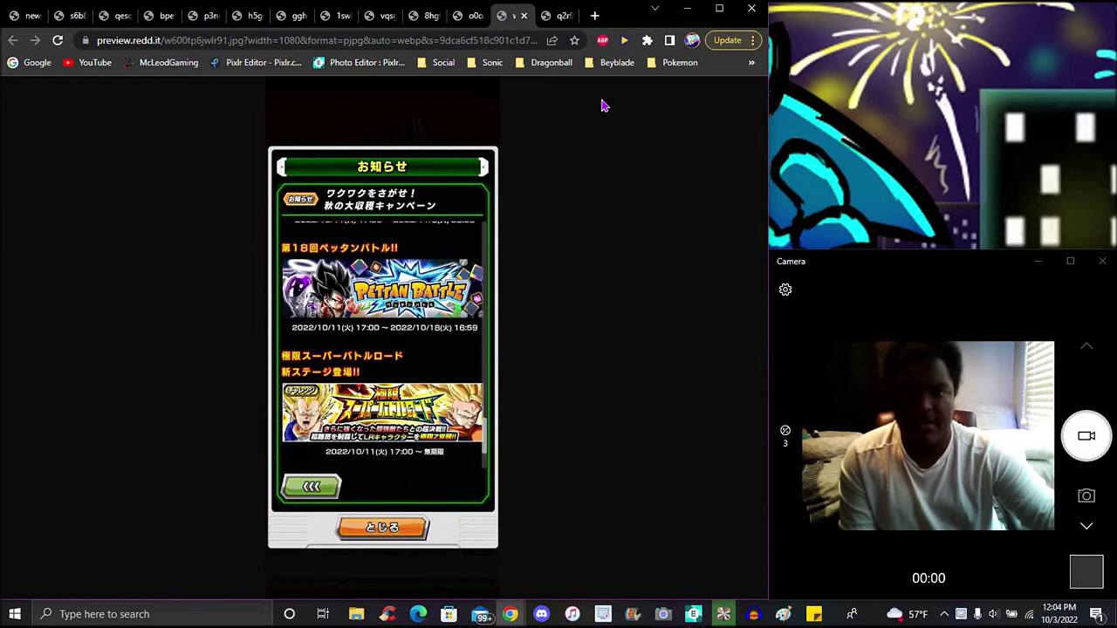
left_click(559, 16)
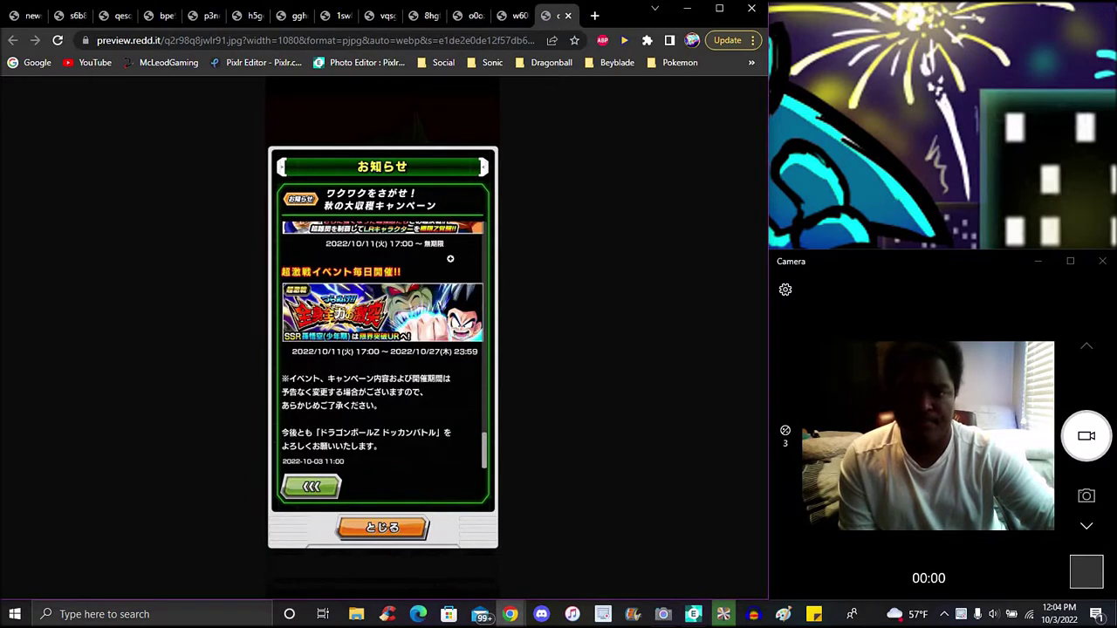
left_click(505, 16)
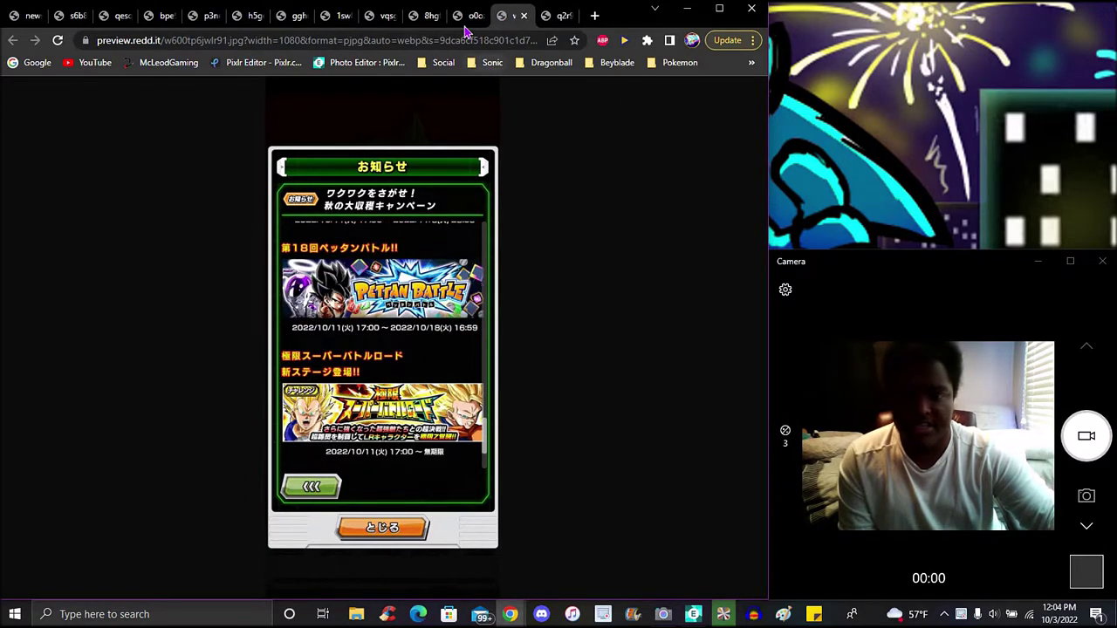
left_click(469, 16)
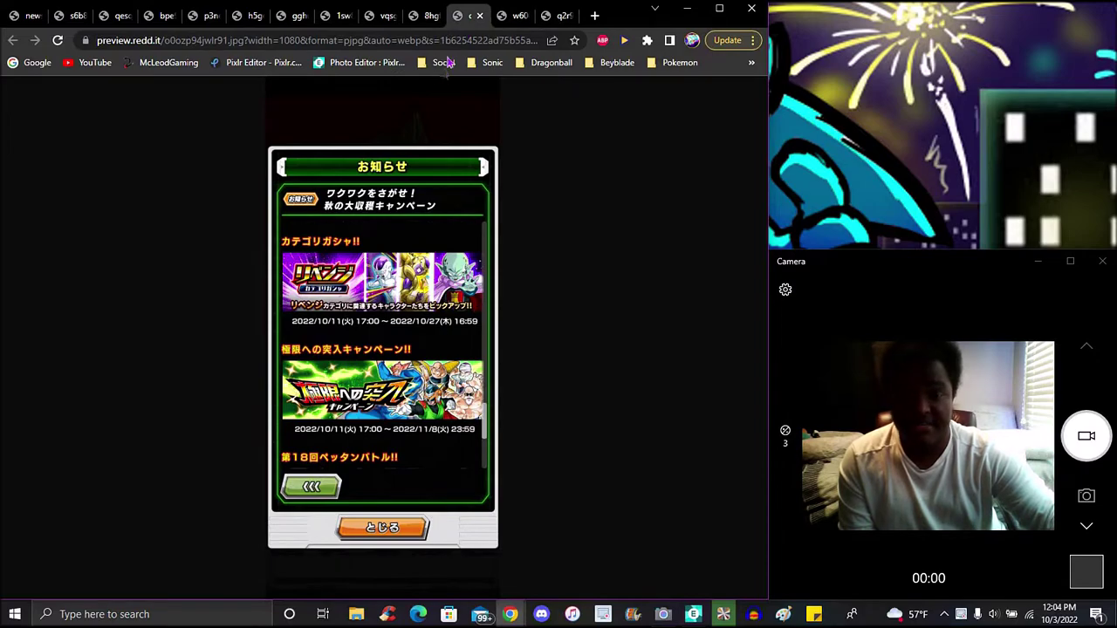
left_click(424, 18)
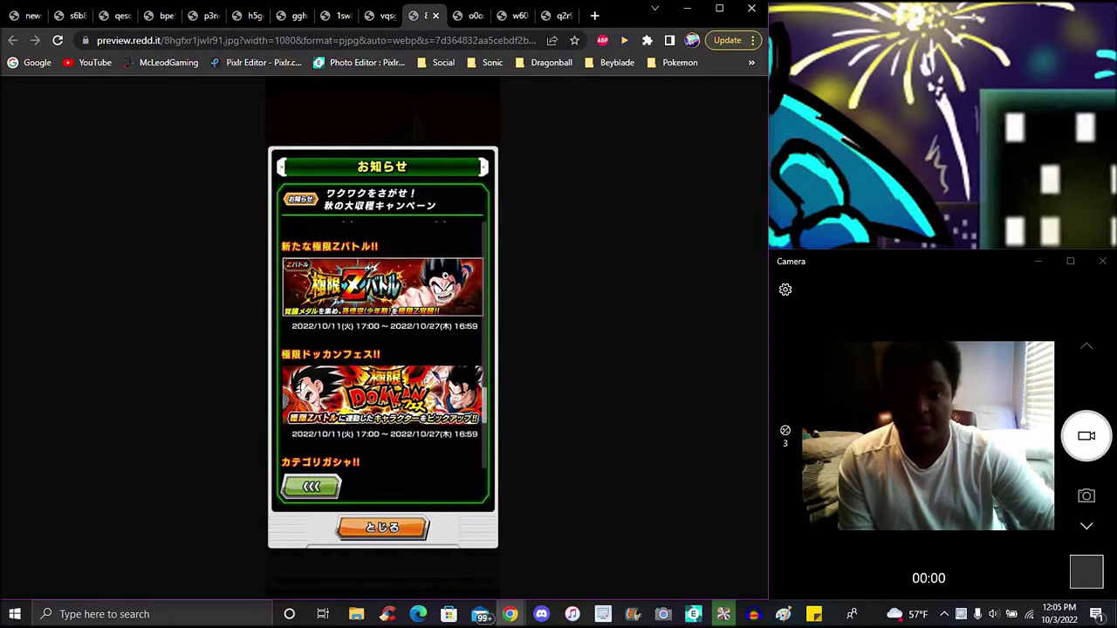
left_click(377, 16)
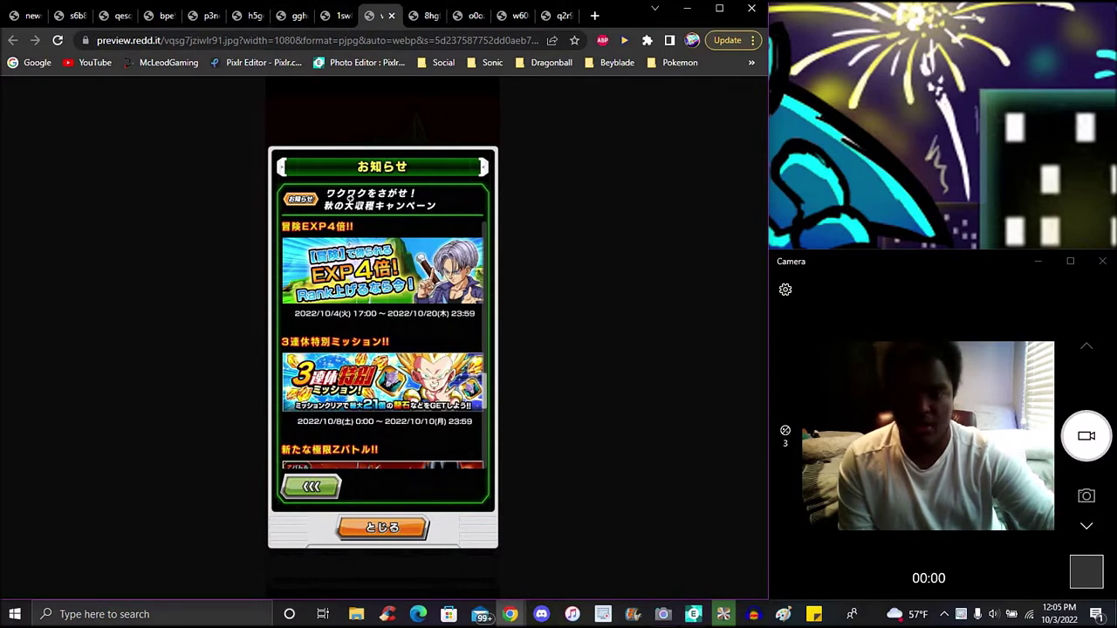
Step left through the GT, step-up summon, story and Dokkan Fest notices to the first tab.
left_click(327, 17)
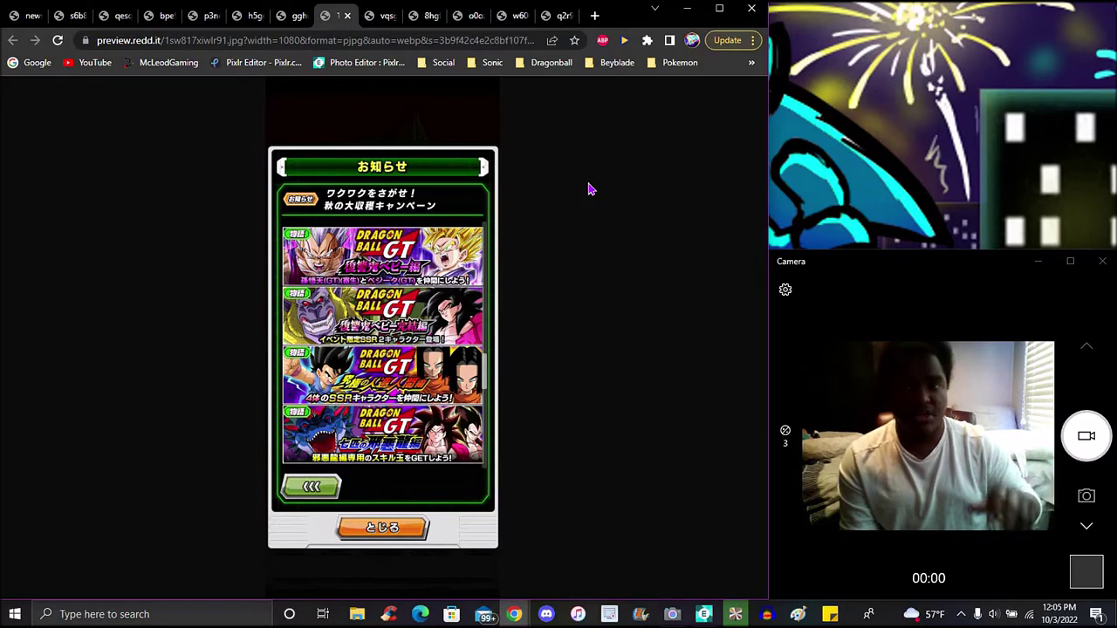
left_click(293, 16)
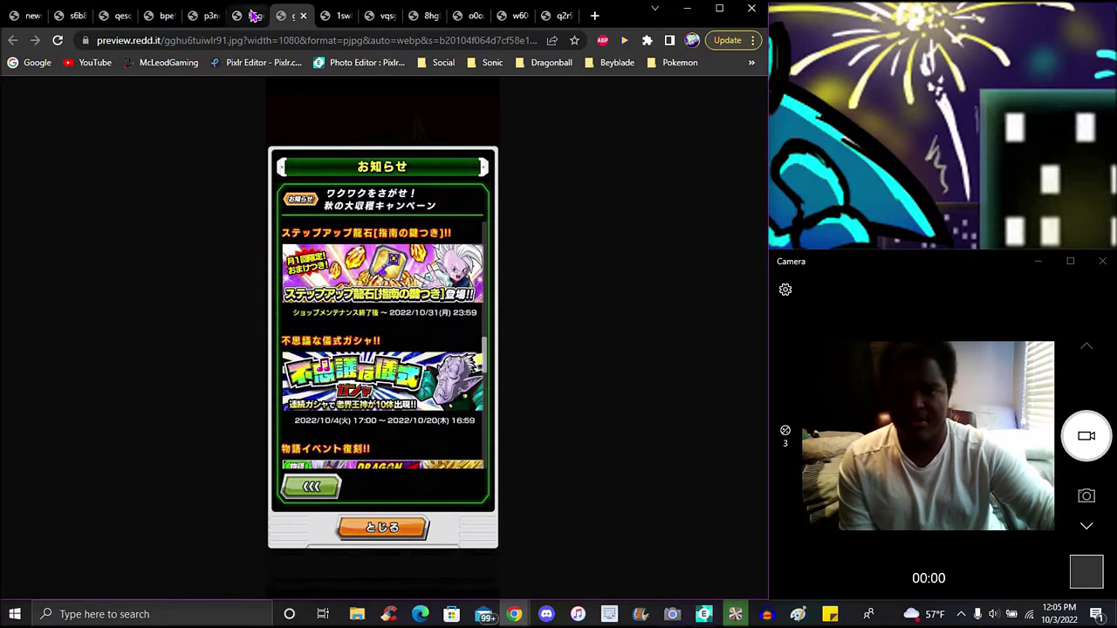
left_click(252, 16)
left_click(199, 28)
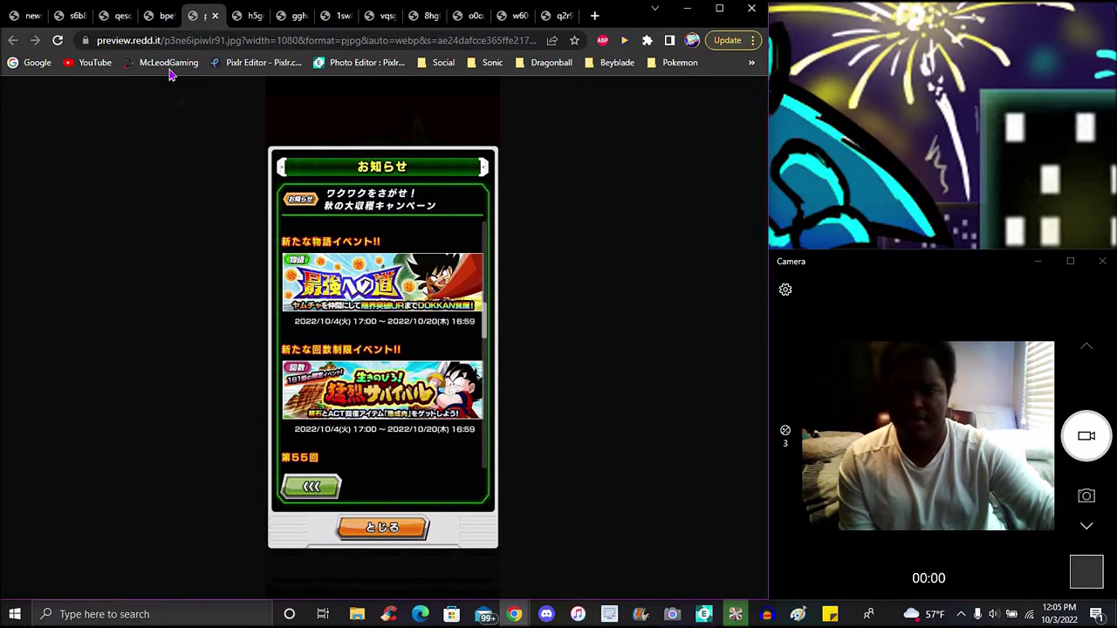
left_click(160, 26)
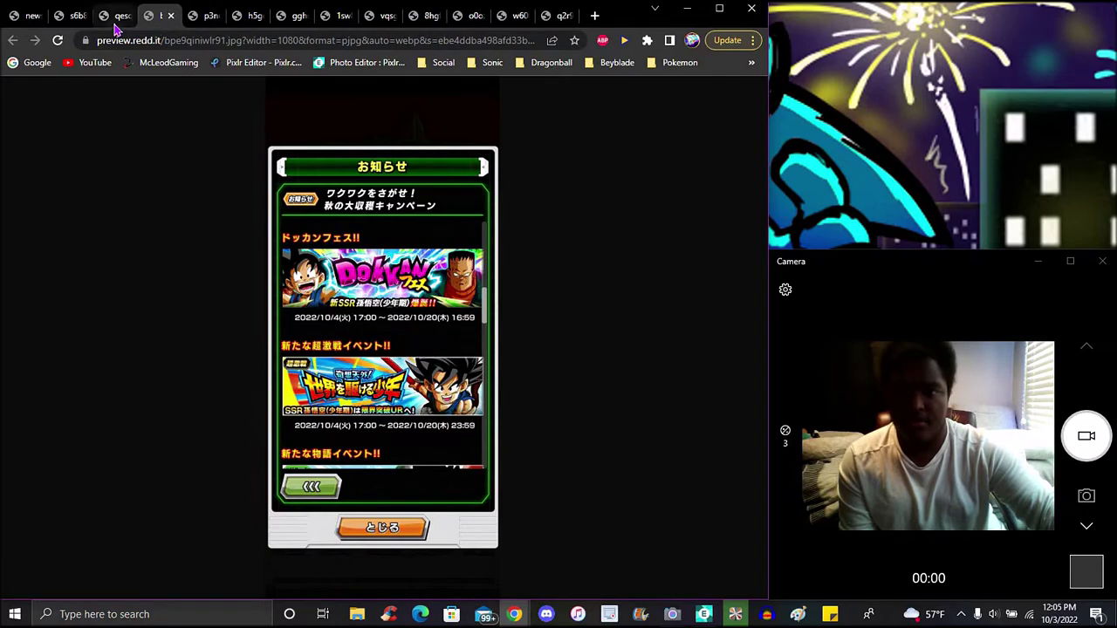
left_click(115, 26)
left_click(66, 26)
left_click(25, 25)
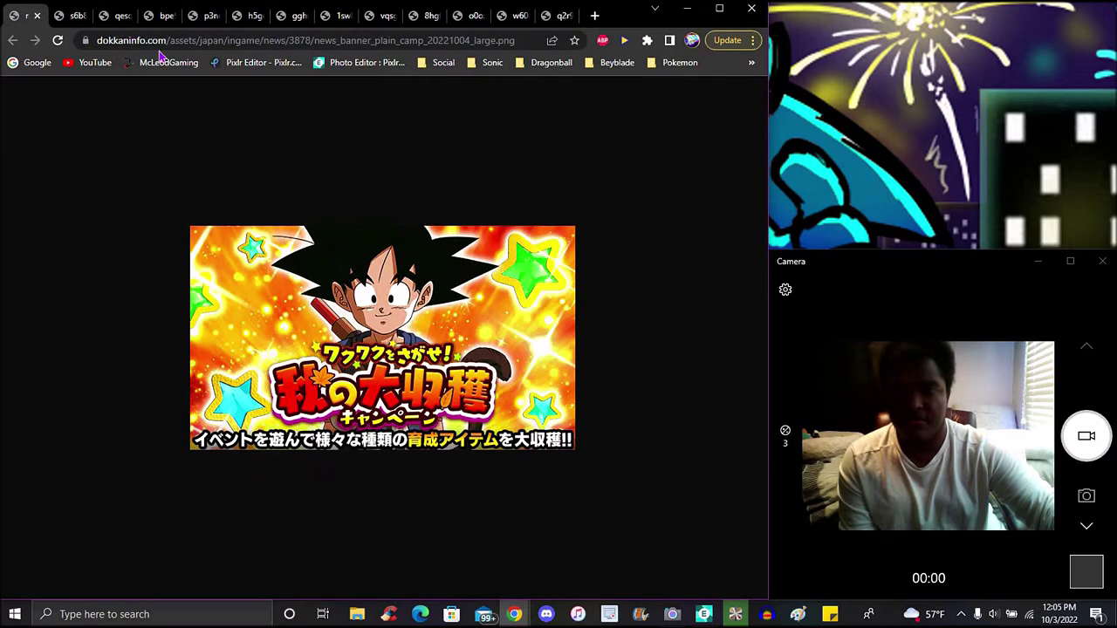